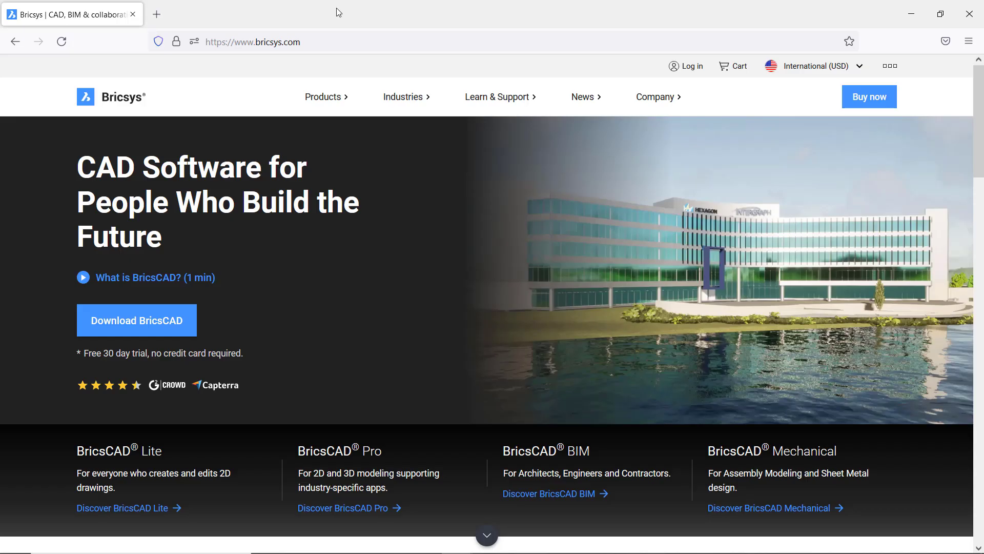
# - Go to the Applications for BricsCAD catalogue from Products and browse the Most Popular apps
pyautogui.click(321, 93)
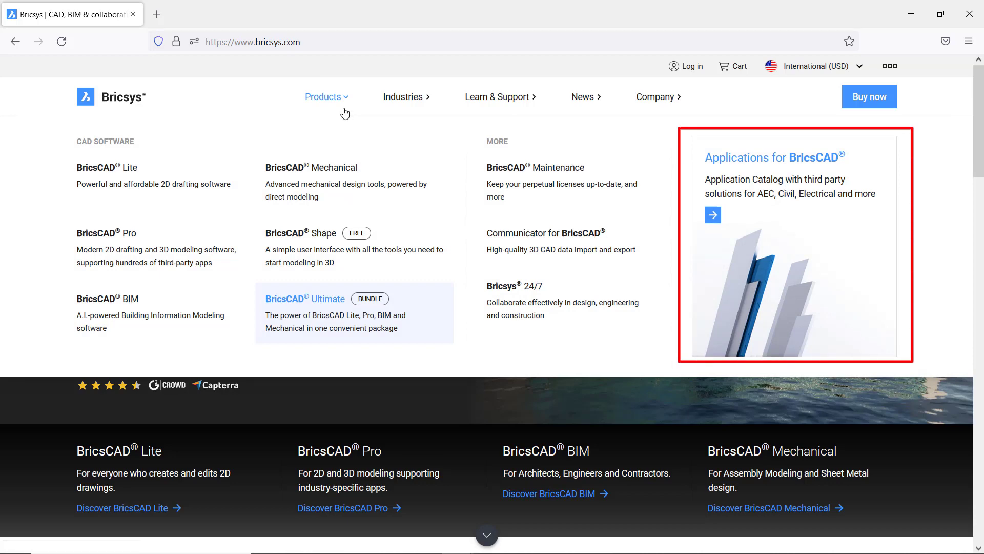
pyautogui.click(787, 191)
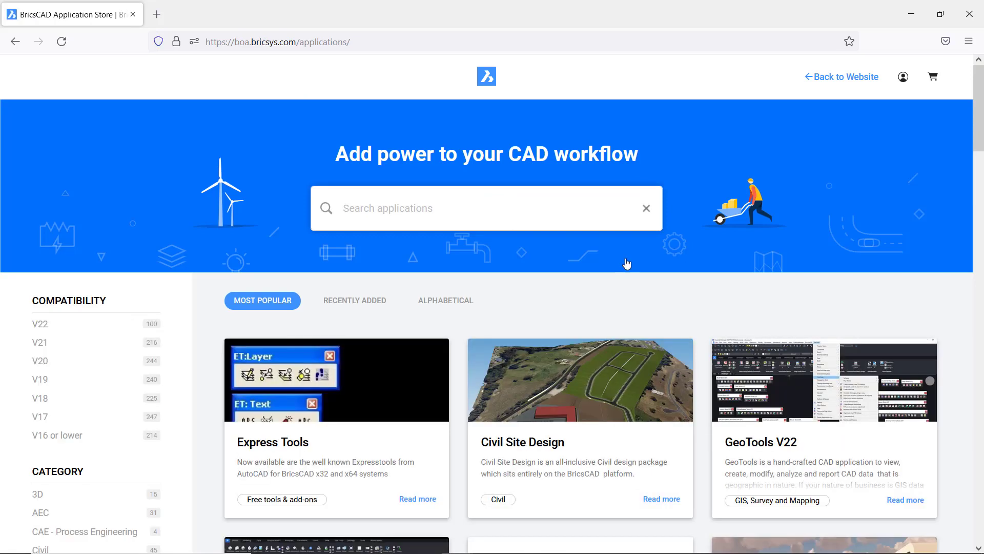
pyautogui.scroll(-3, 626, 263)
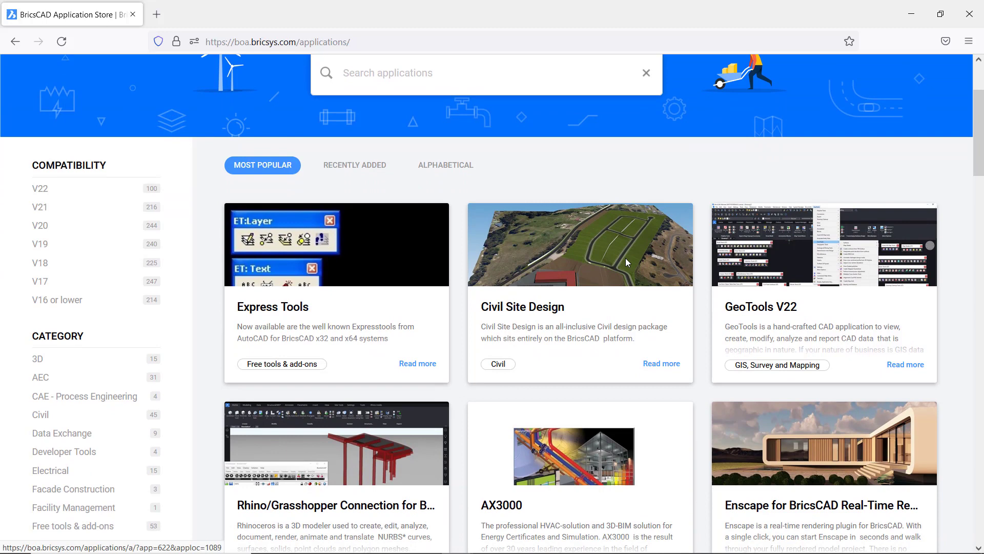
pyautogui.scroll(-3, 625, 258)
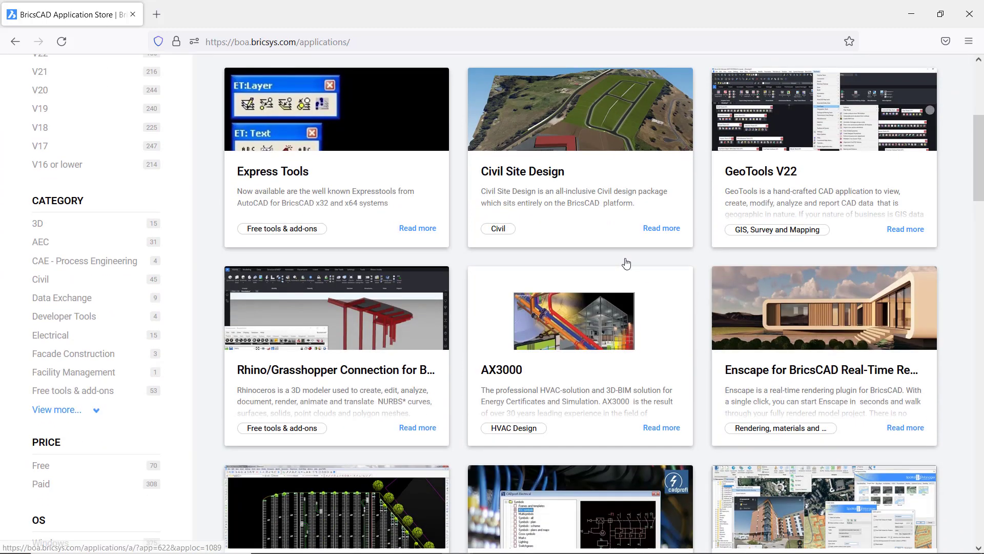
pyautogui.scroll(3, 627, 264)
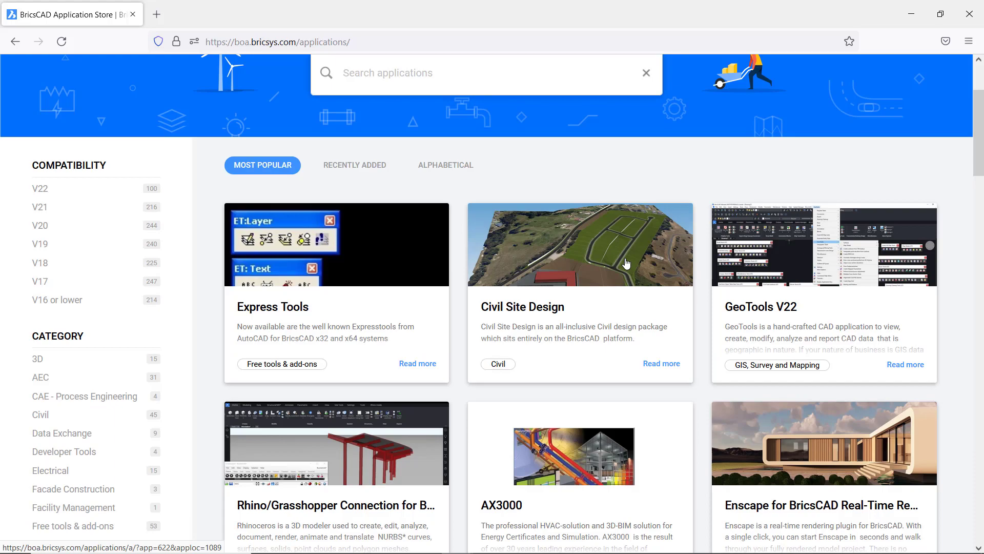
pyautogui.scroll(-16, 626, 263)
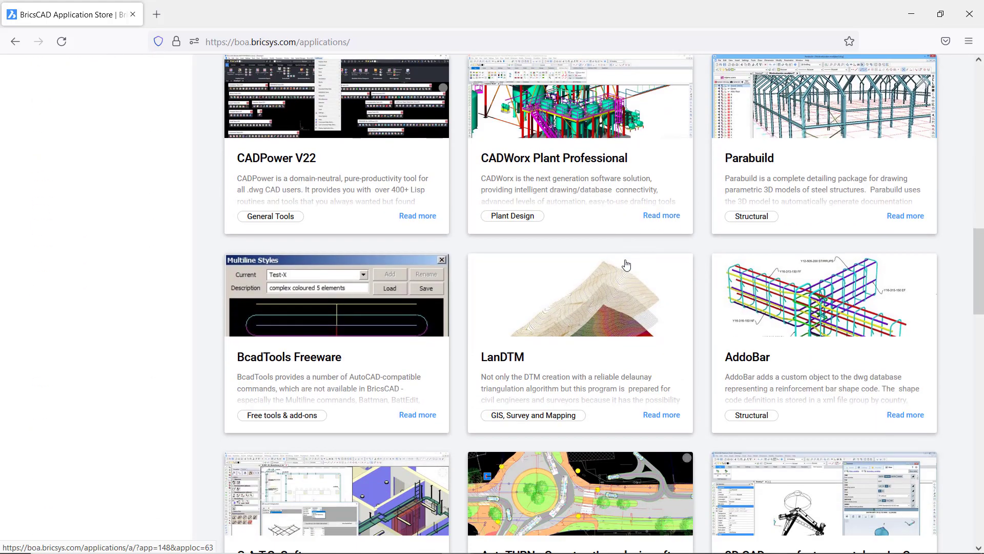
pyautogui.scroll(-2, 626, 264)
pyautogui.scroll(20, 626, 264)
pyautogui.scroll(-3, 581, 302)
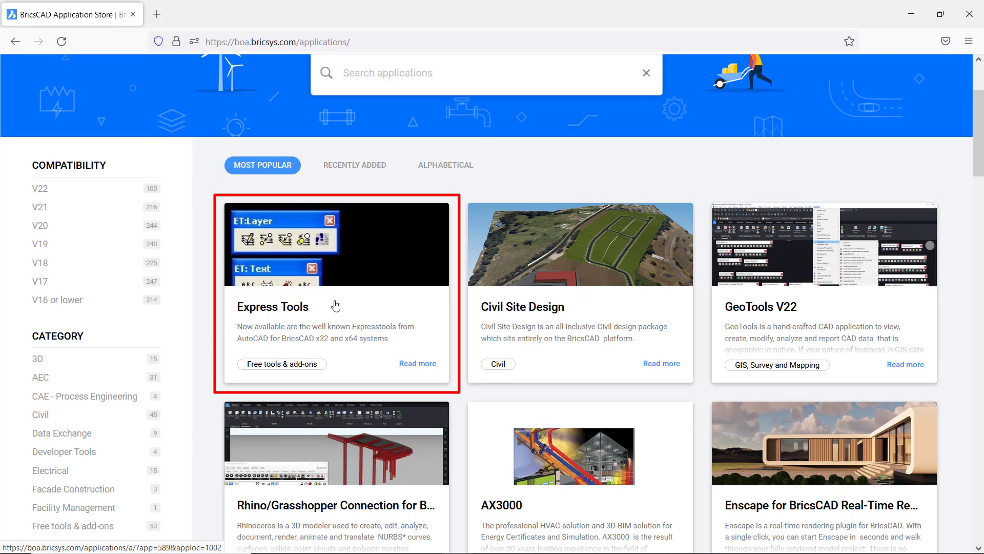
# - On the Express Tools page, keep V22 for Windows as the version
pyautogui.click(336, 306)
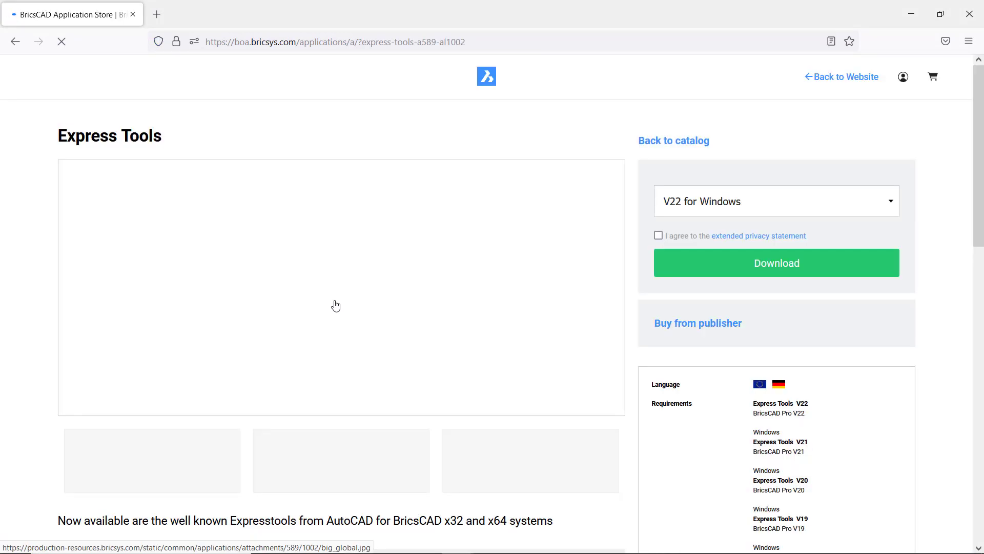
pyautogui.click(711, 203)
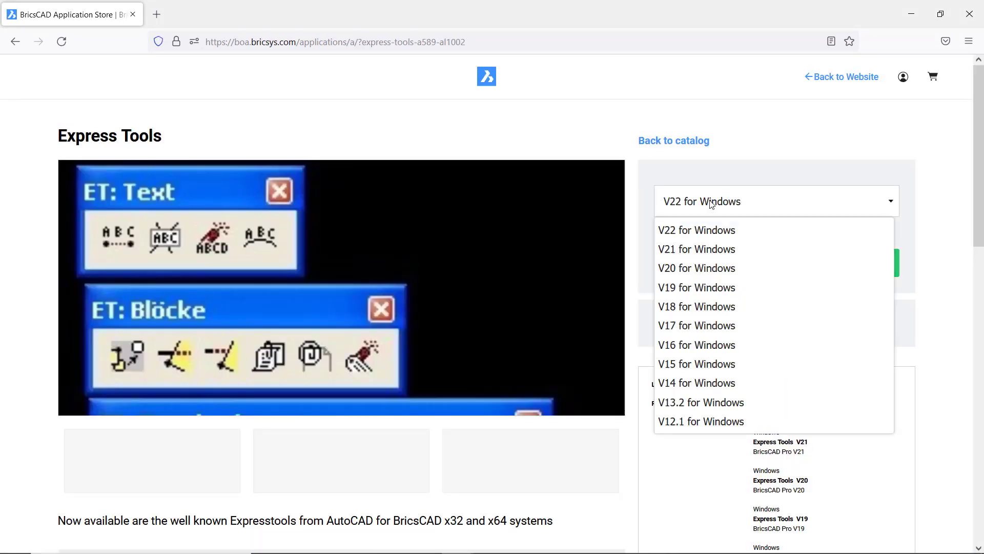
pyautogui.click(711, 203)
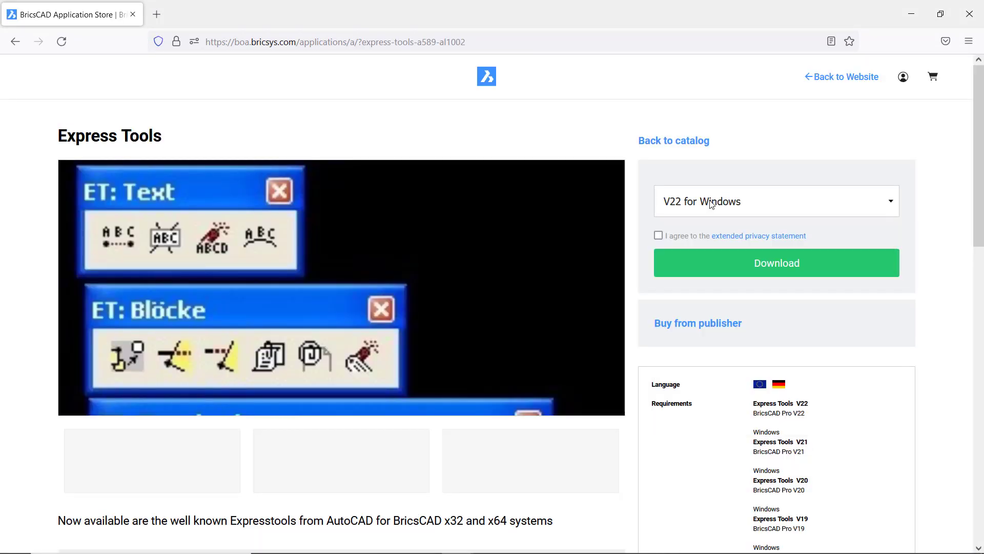
pyautogui.click(711, 203)
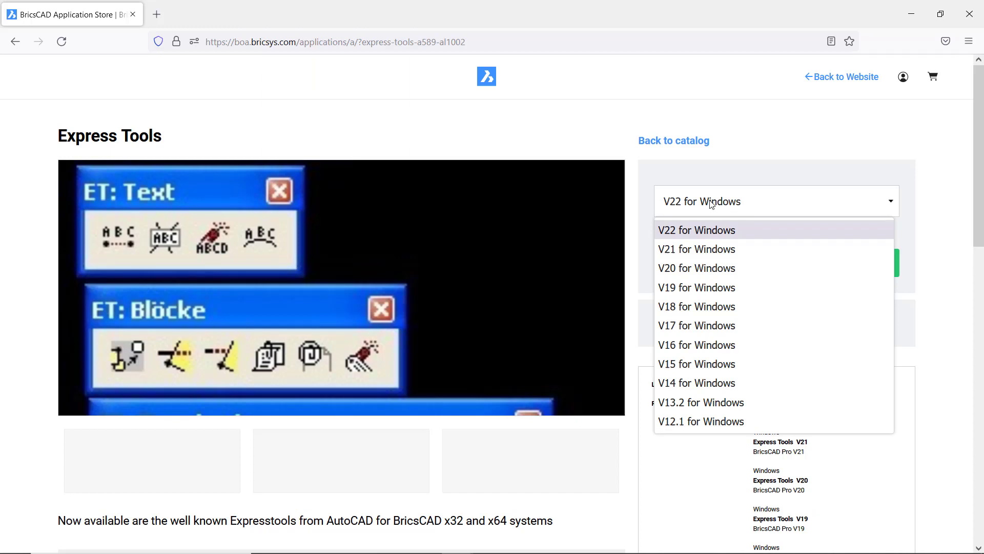
pyautogui.click(711, 203)
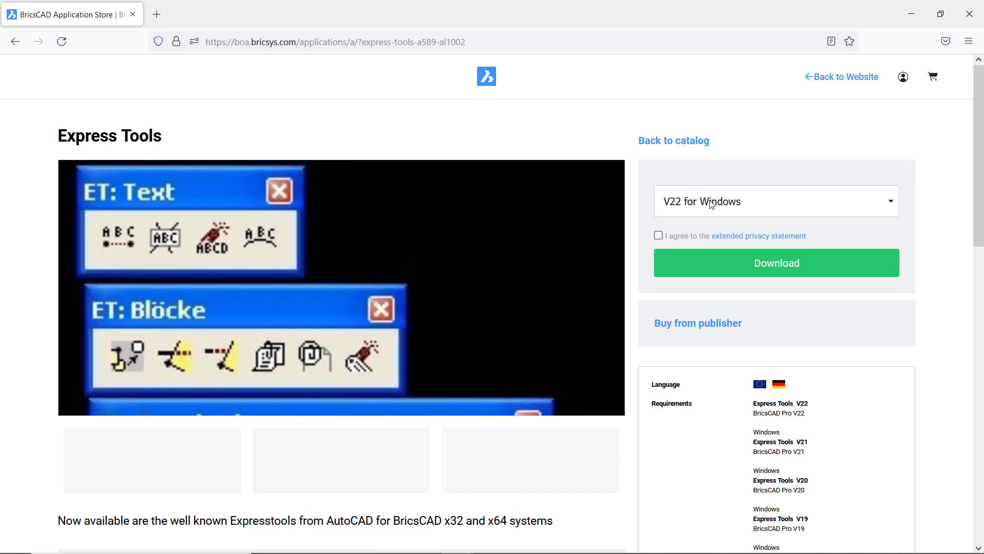
# - Accept the privacy statement, download the package and sign in to the Bricsys account
pyautogui.click(659, 237)
pyautogui.click(779, 273)
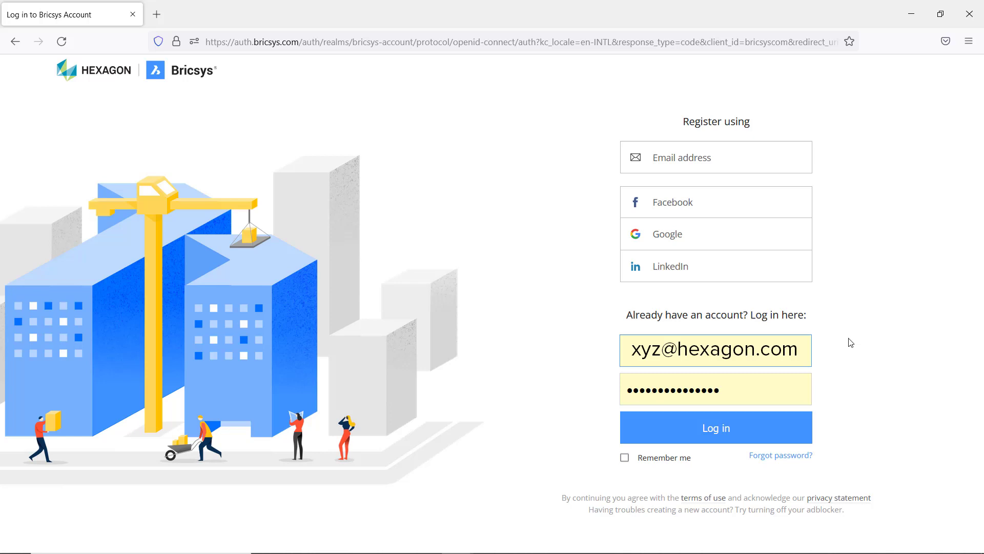
pyautogui.click(716, 428)
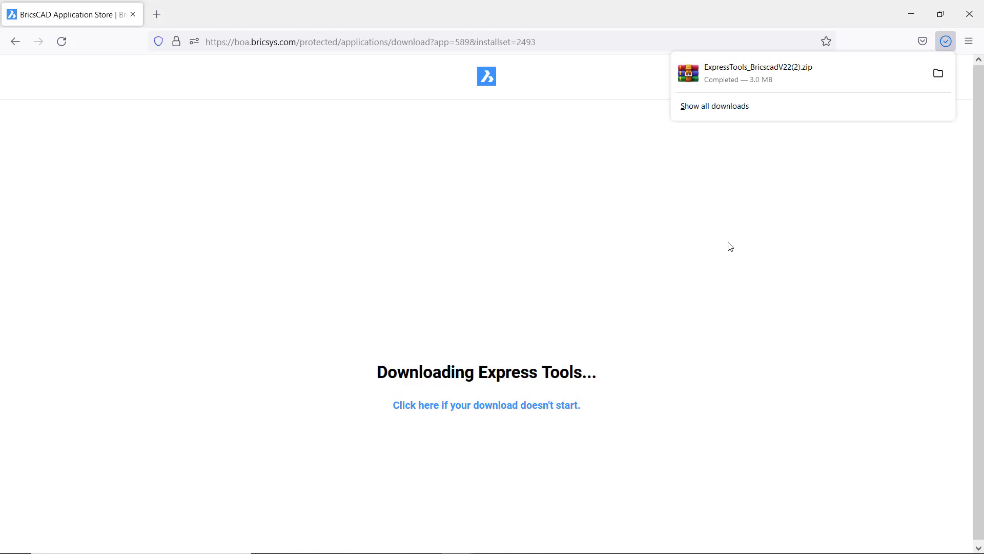
# - Open ExpressTools_BricscadV22.zip from Downloads and run ExpressTools V22.exe inside it
pyautogui.click(938, 74)
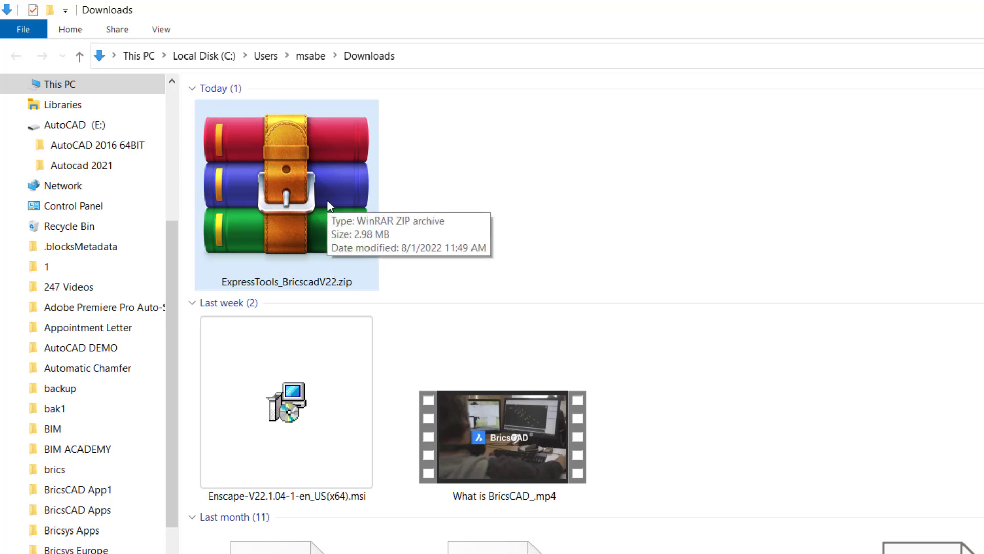
pyautogui.doubleClick(327, 204)
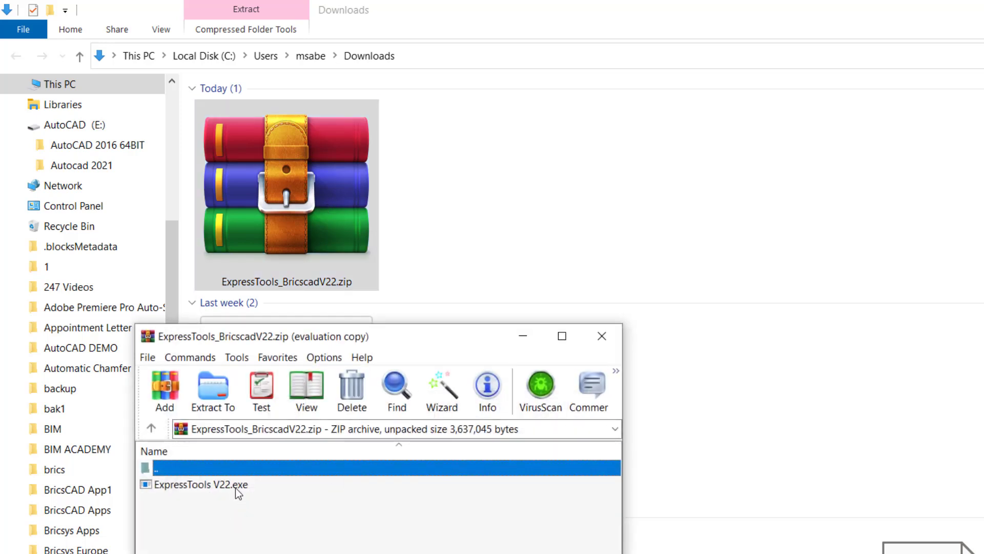
pyautogui.doubleClick(236, 484)
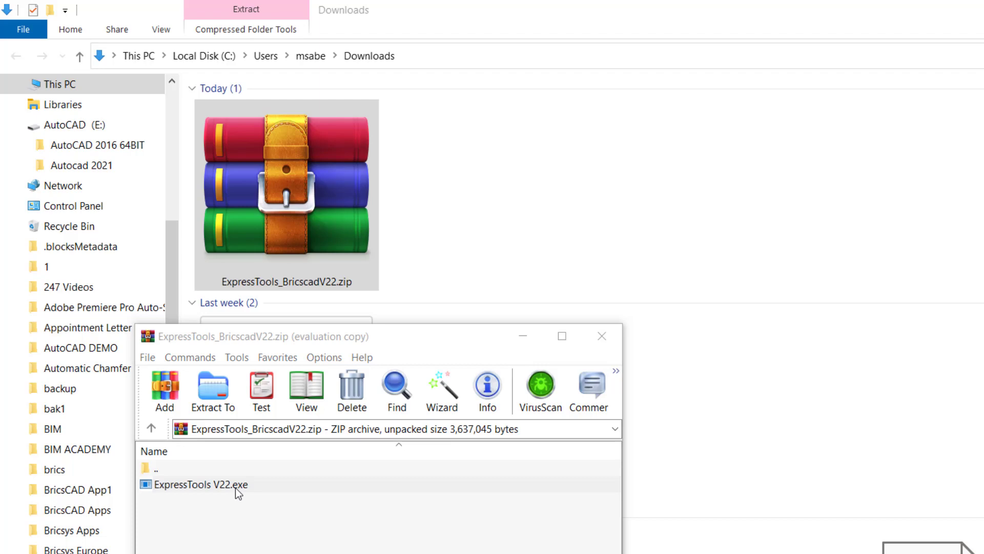
# - Install Express Tools in English with the default destination and Start Menu folders
pyautogui.click(681, 377)
pyautogui.click(634, 378)
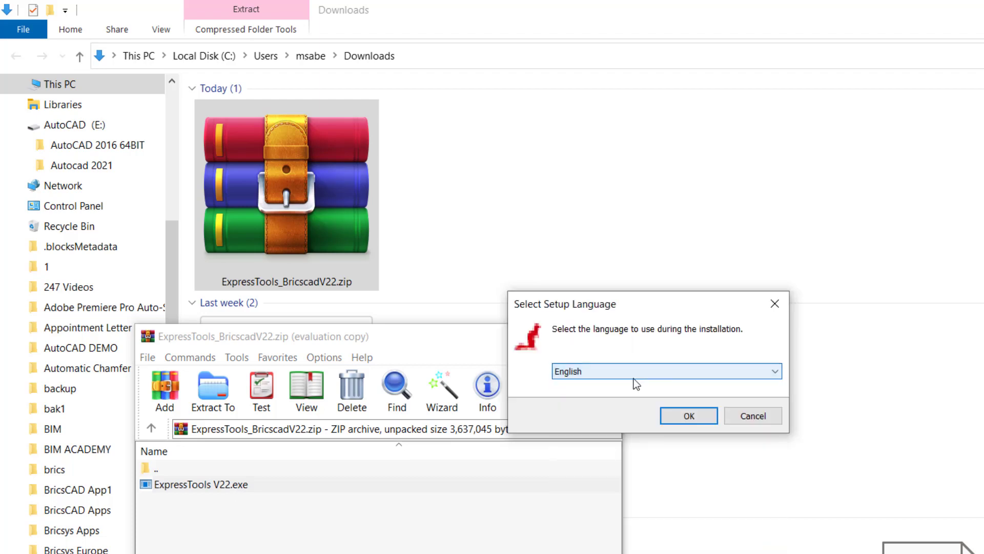
pyautogui.click(704, 414)
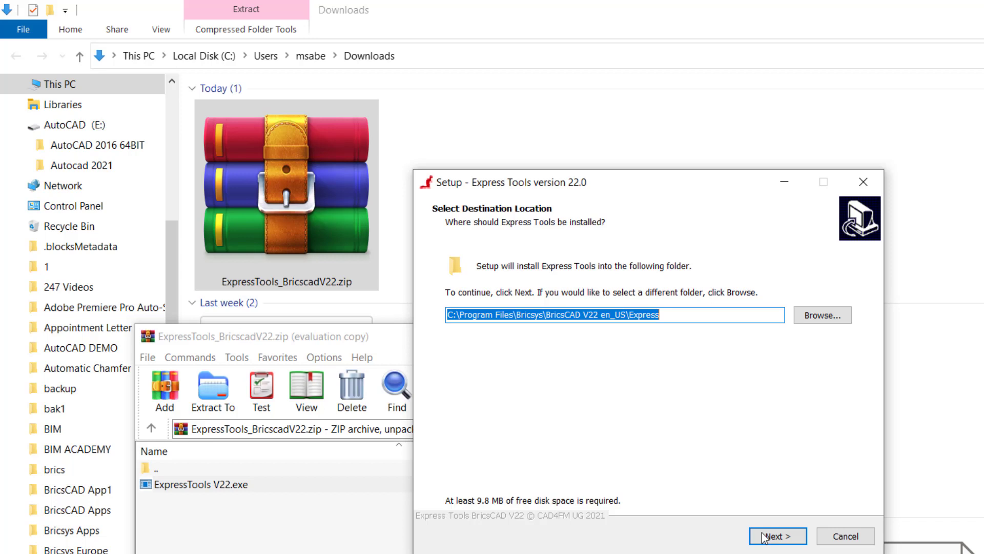
pyautogui.click(788, 543)
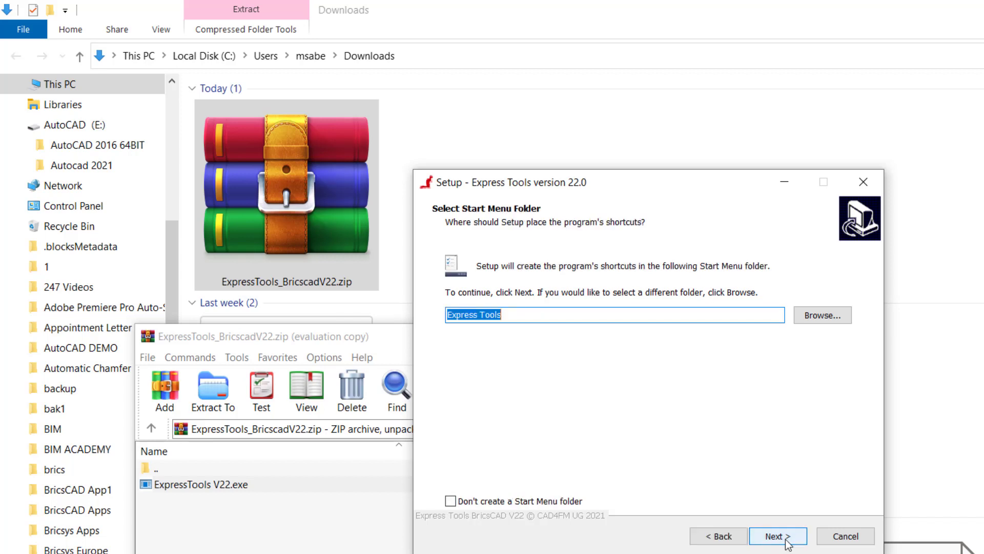
pyautogui.click(788, 542)
pyautogui.click(788, 542)
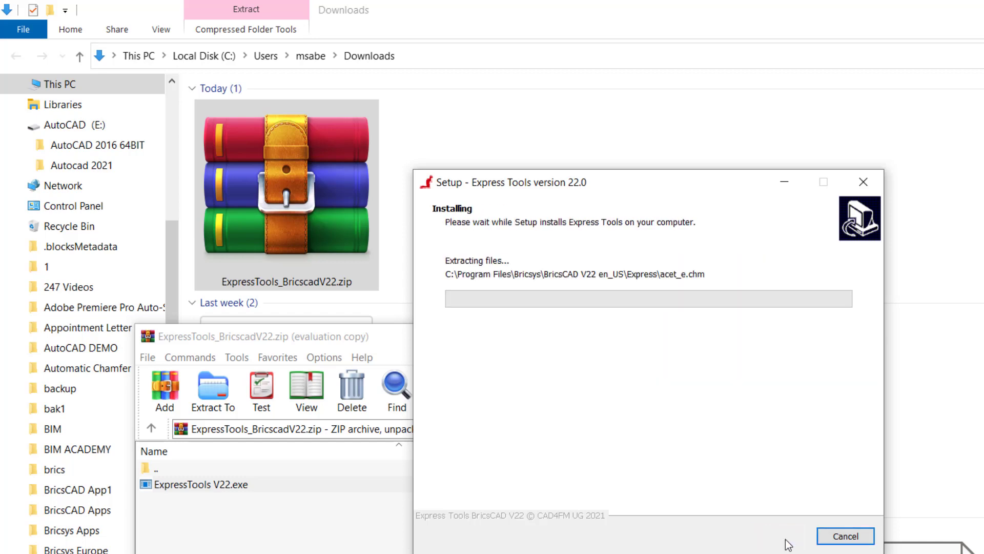
pyautogui.click(787, 541)
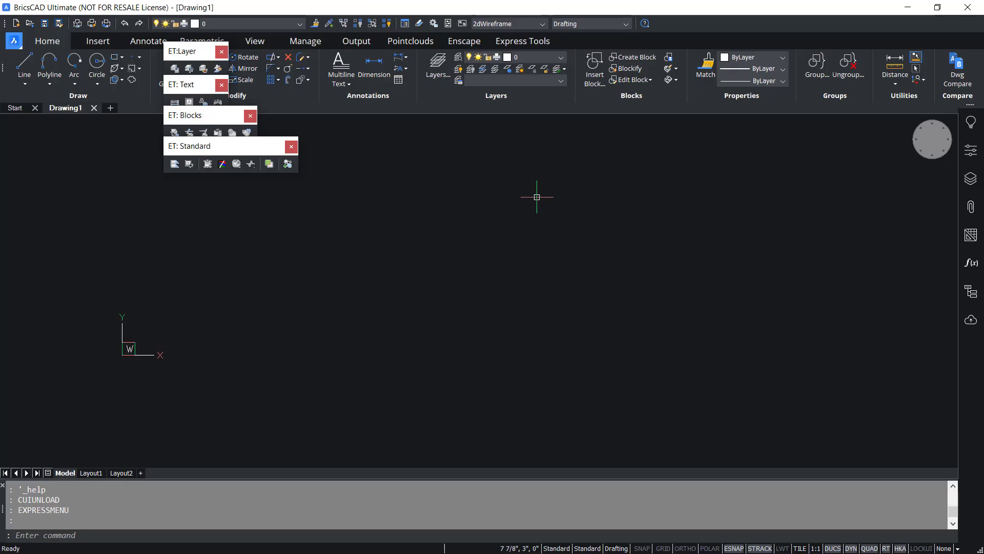
# - Show the Express Tools ribbon and close the ET:Layer, ET: Text, ET: Blocks and ET: Standard toolbars
pyautogui.click(536, 43)
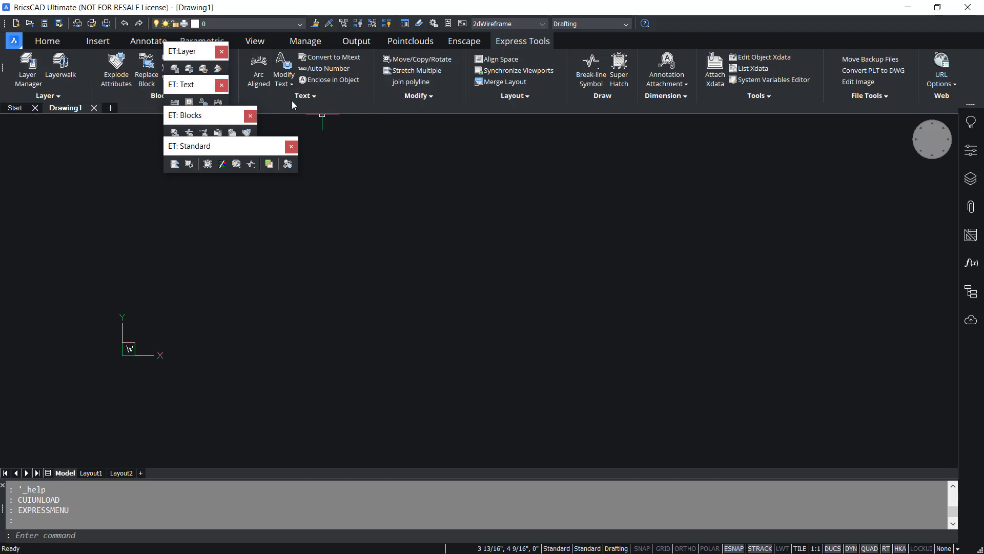
pyautogui.click(221, 51)
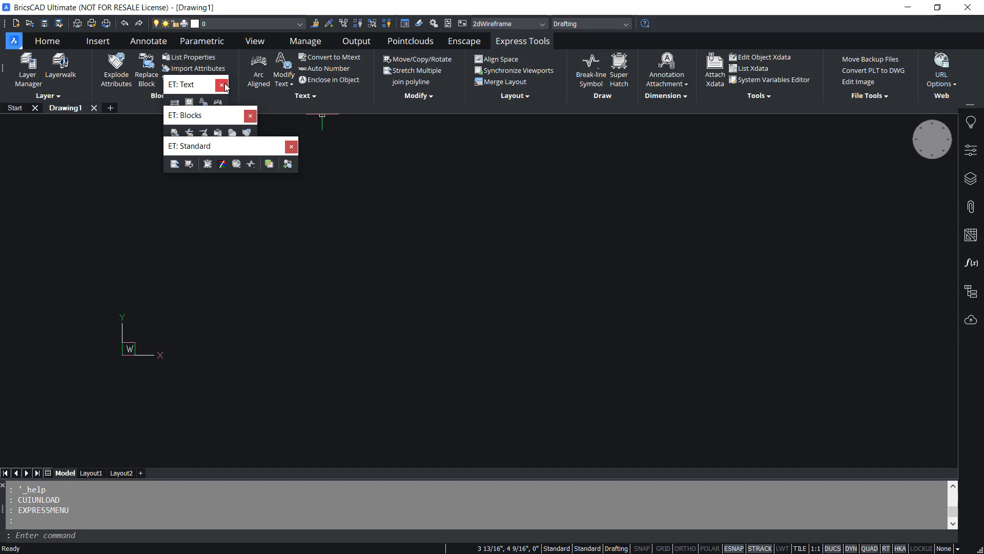
pyautogui.click(222, 85)
pyautogui.click(250, 115)
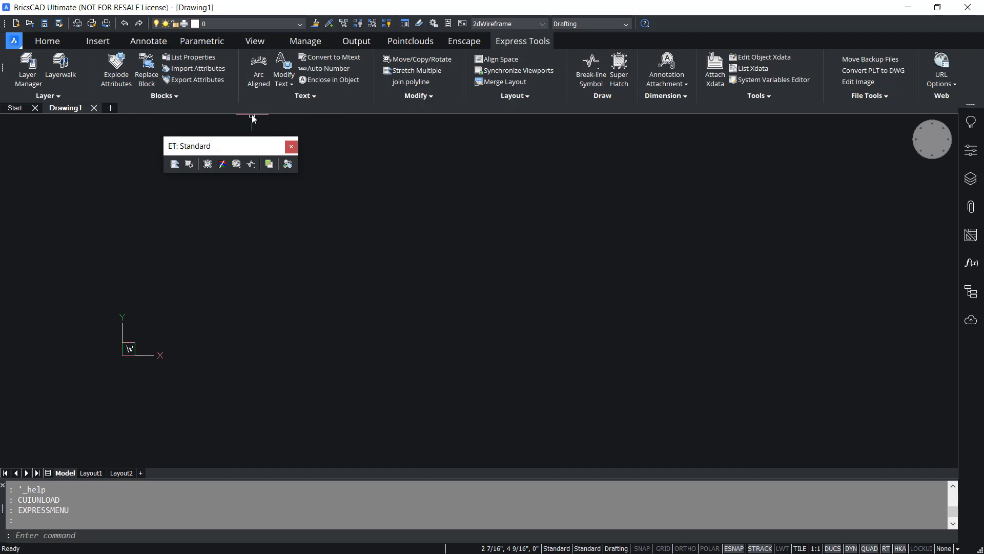
pyautogui.click(291, 147)
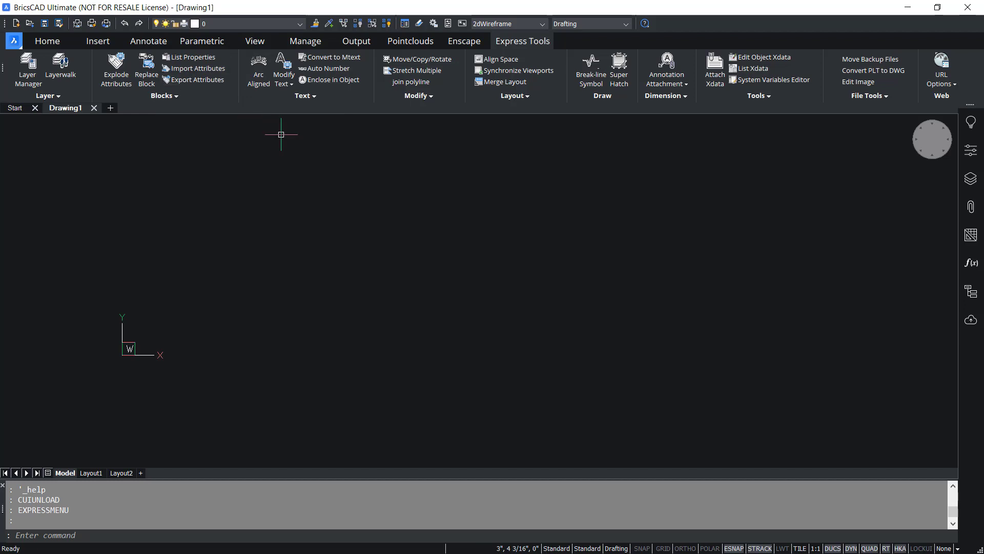
# - Unload the EXPRESS customization group through CUIUNLOAD, leaving BRICSCAD and ENSCAPE
pyautogui.press('Escape')
pyautogui.press('Escape')
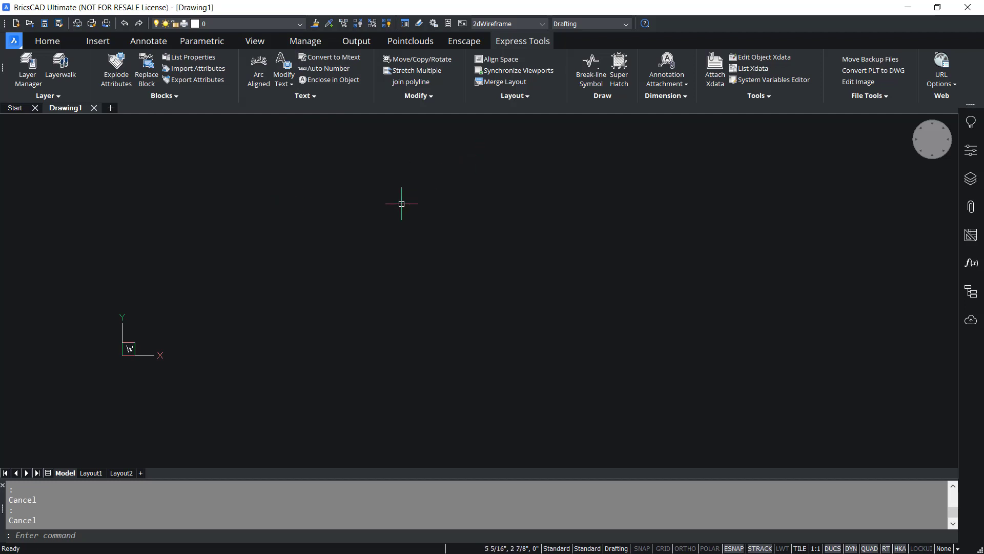
pyautogui.click(60, 535)
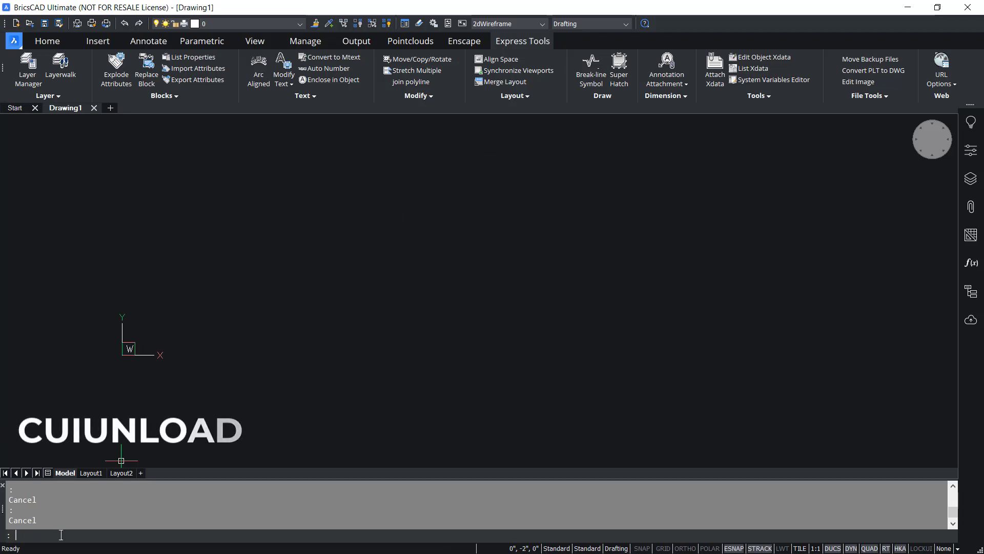
pyautogui.write('CUI')
pyautogui.click(51, 515)
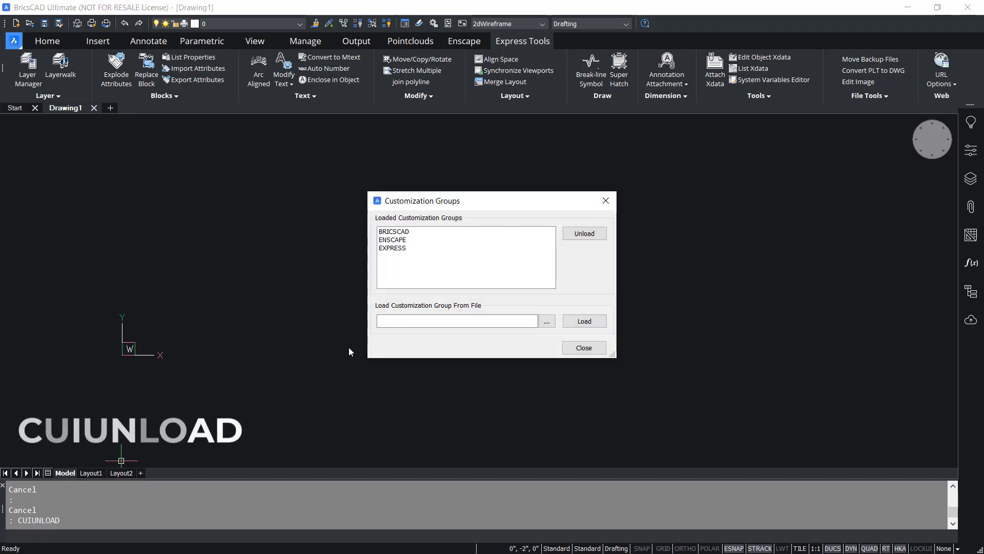
pyautogui.click(399, 249)
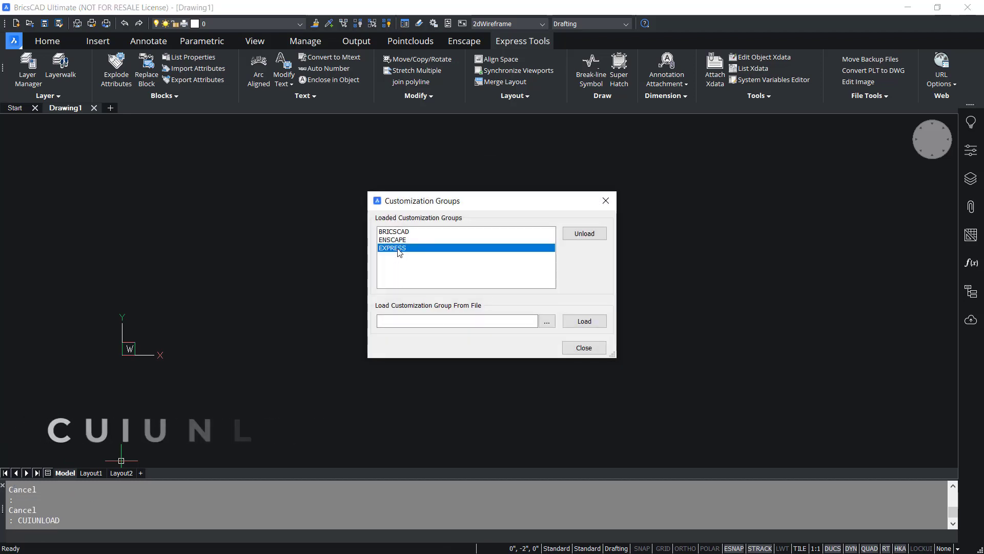
pyautogui.click(583, 234)
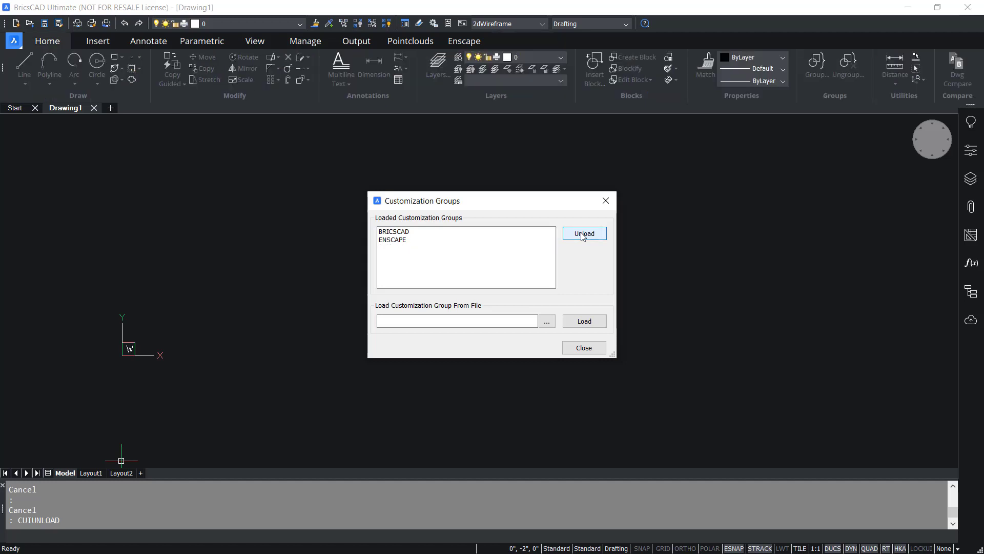
pyautogui.click(583, 347)
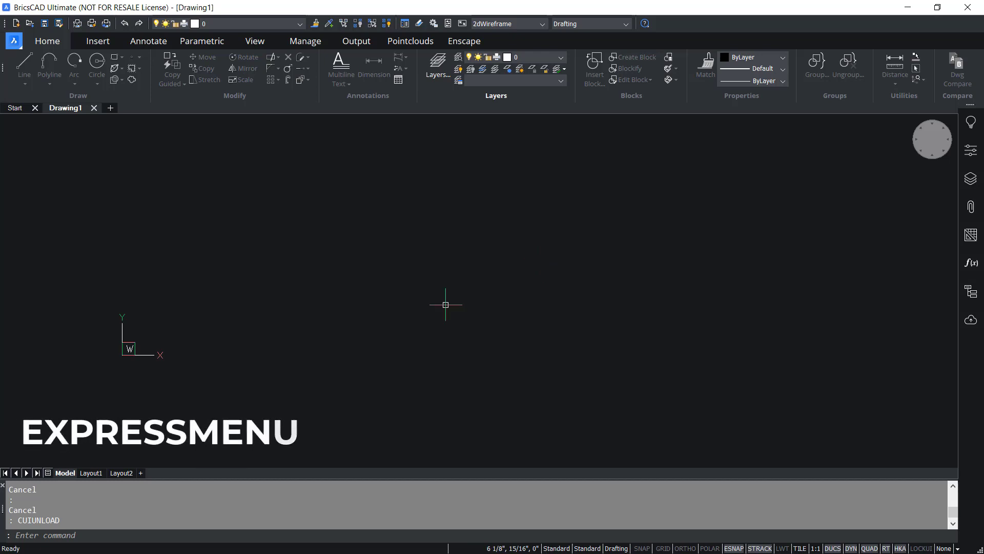
# - Reload the Express Tools with the EXPRESSMENU command
pyautogui.write('EXPRESSMENU')
pyautogui.press('Return')
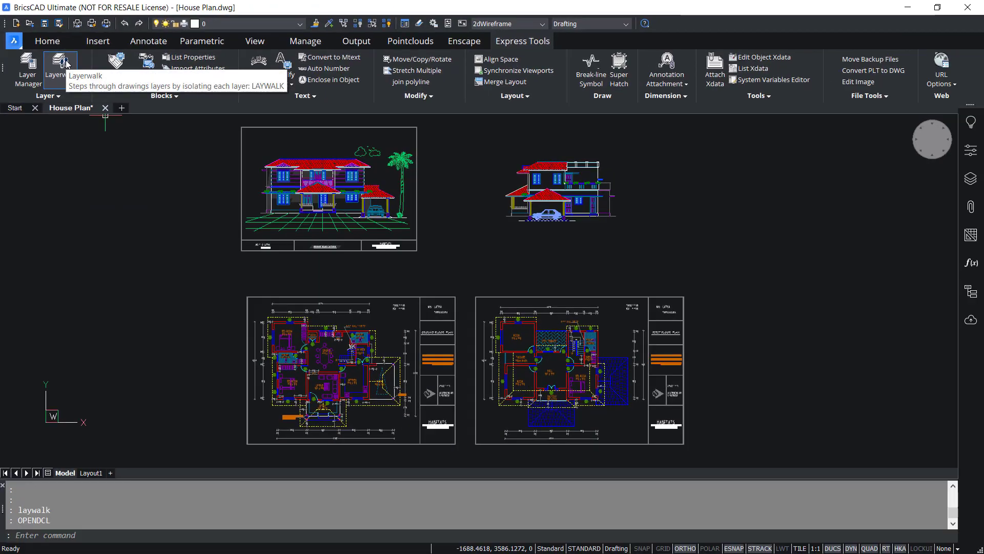
# - Isolate the Roof Line layer with LayerWalk, Restore on exit off, then undo once
pyautogui.click(66, 64)
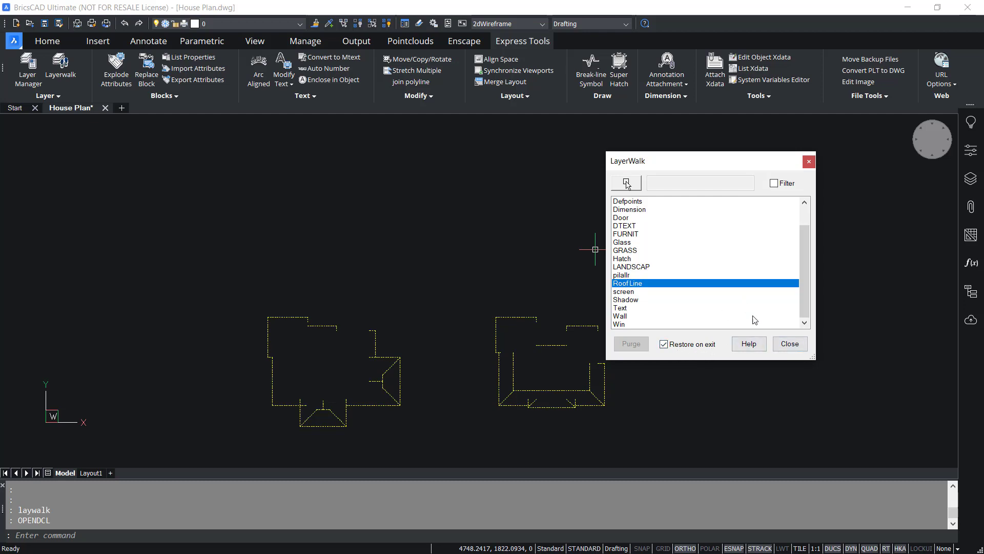
pyautogui.click(795, 347)
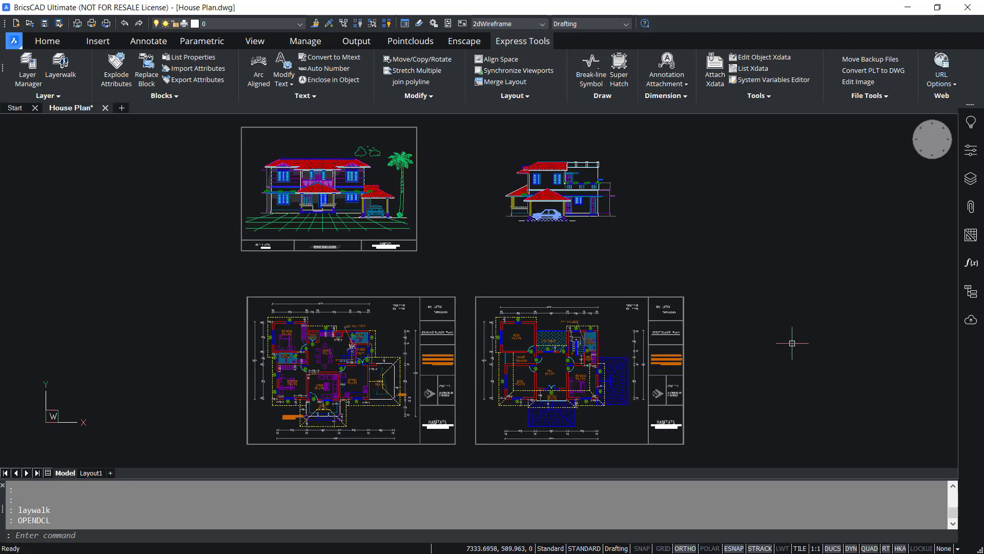
pyautogui.click(60, 64)
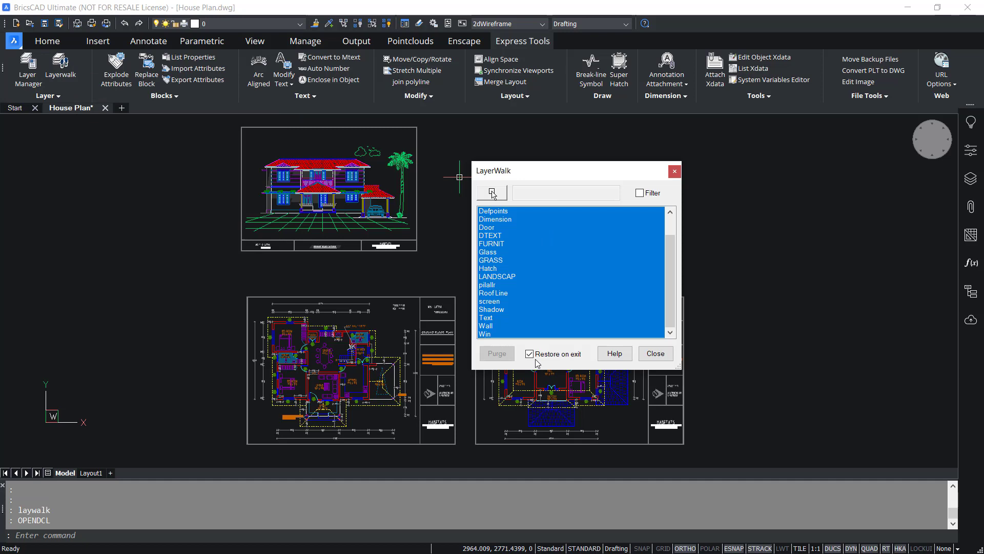
pyautogui.click(498, 294)
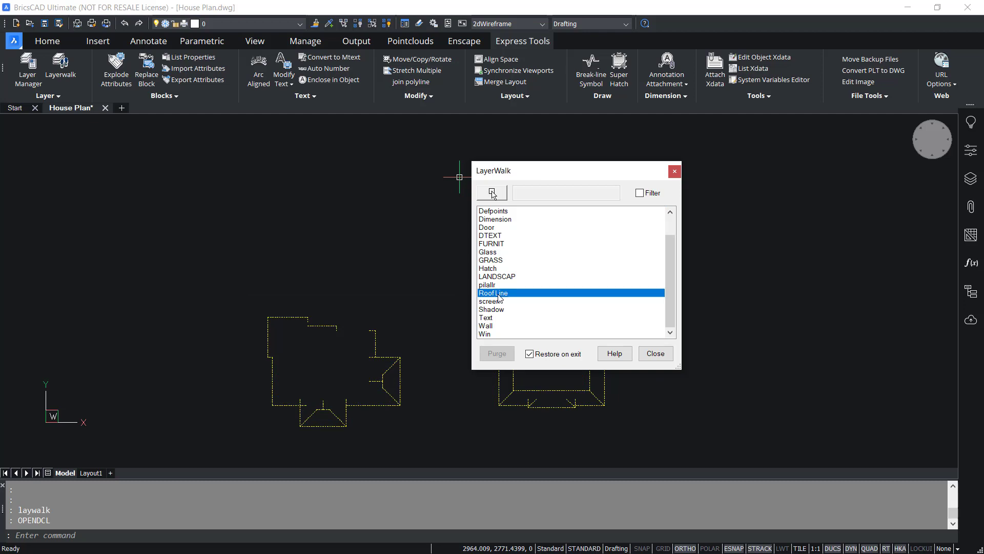
pyautogui.click(531, 356)
pyautogui.click(655, 354)
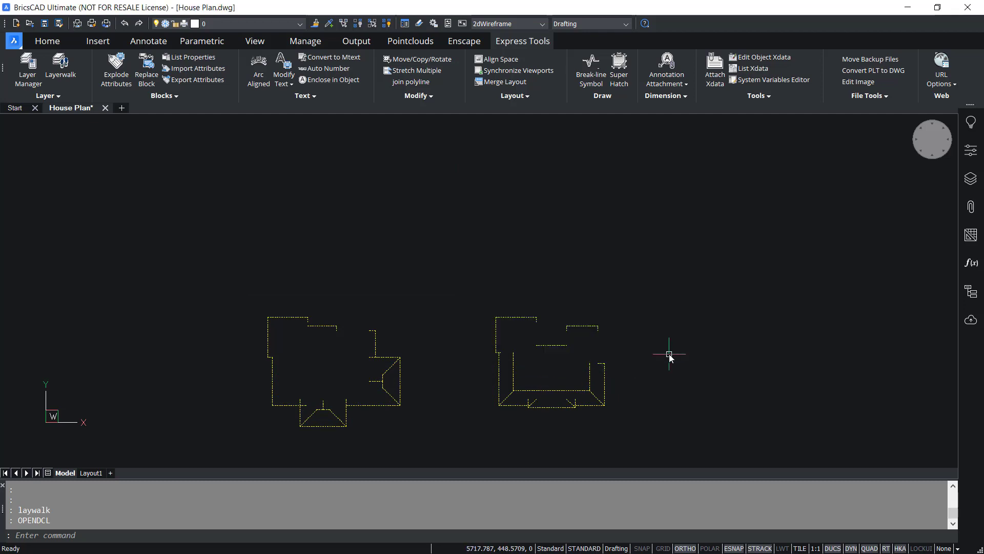
pyautogui.write('u')
pyautogui.press('Return')
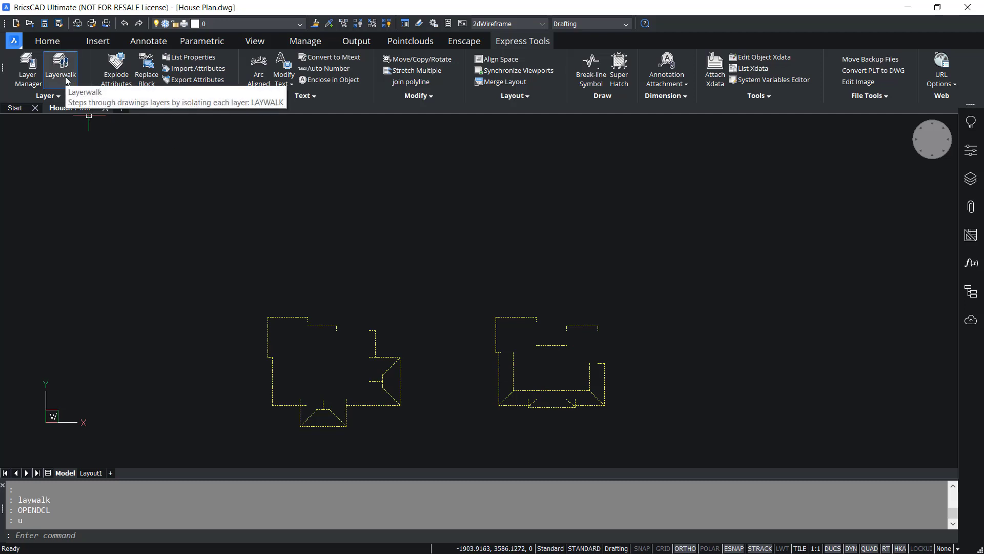
# - In LayerWalk, select every layer so the full house drawing displays again
pyautogui.click(65, 79)
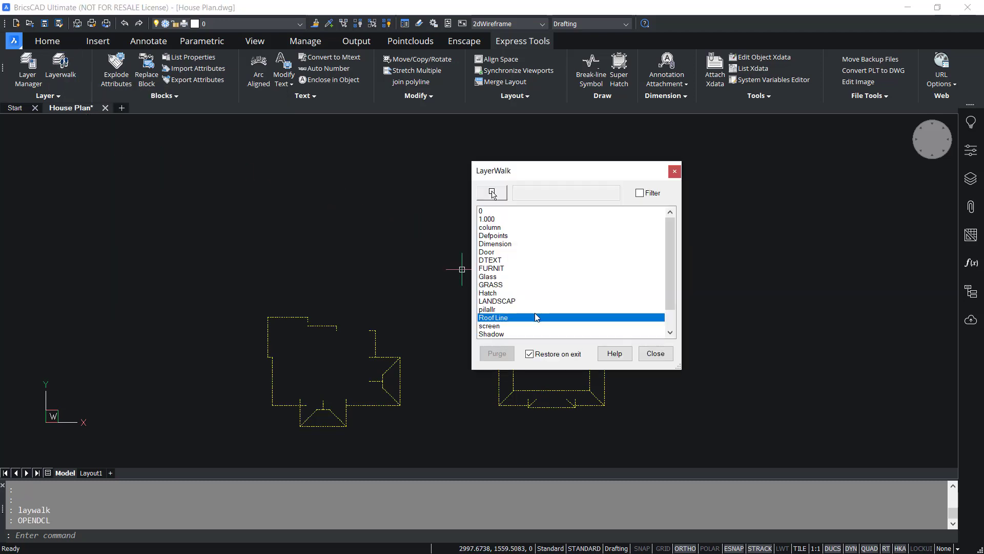
pyautogui.click(500, 211)
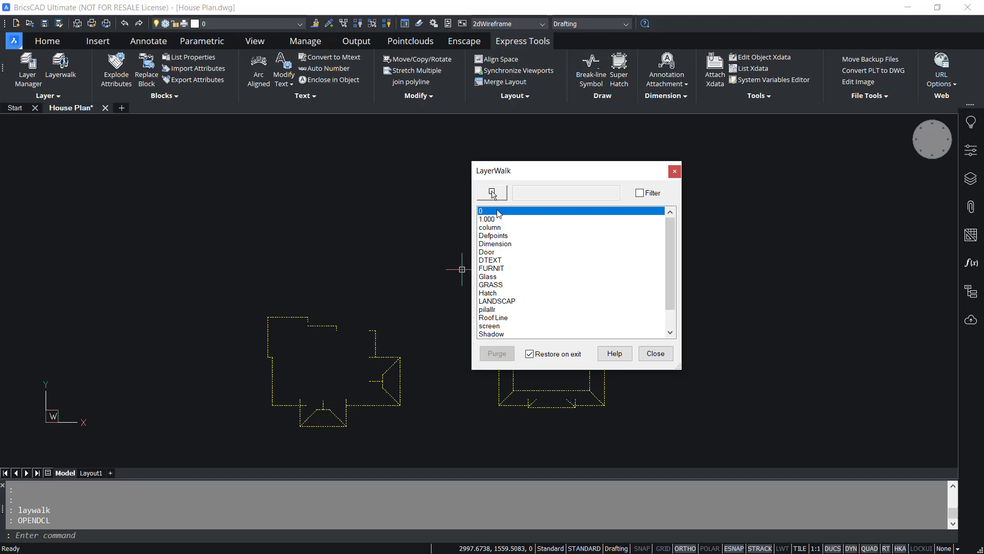
pyautogui.scroll(-1, 667, 269)
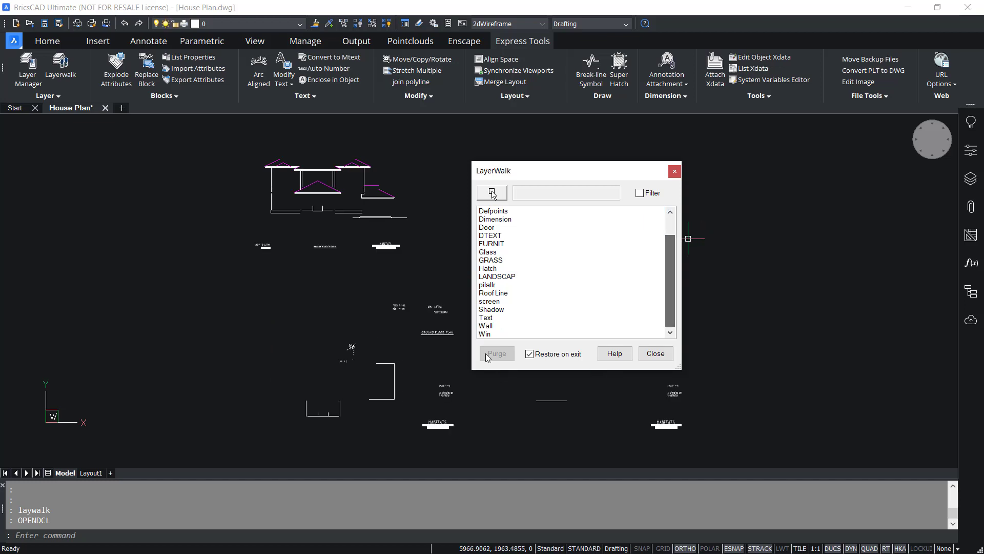
pyautogui.keyDown('shift'); pyautogui.click(487, 334); pyautogui.keyUp('shift')
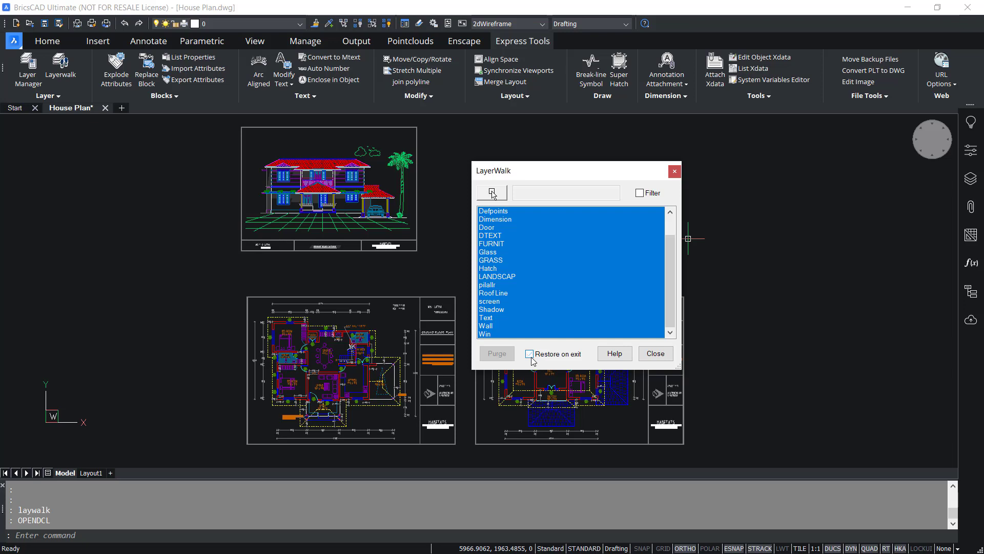
pyautogui.click(655, 353)
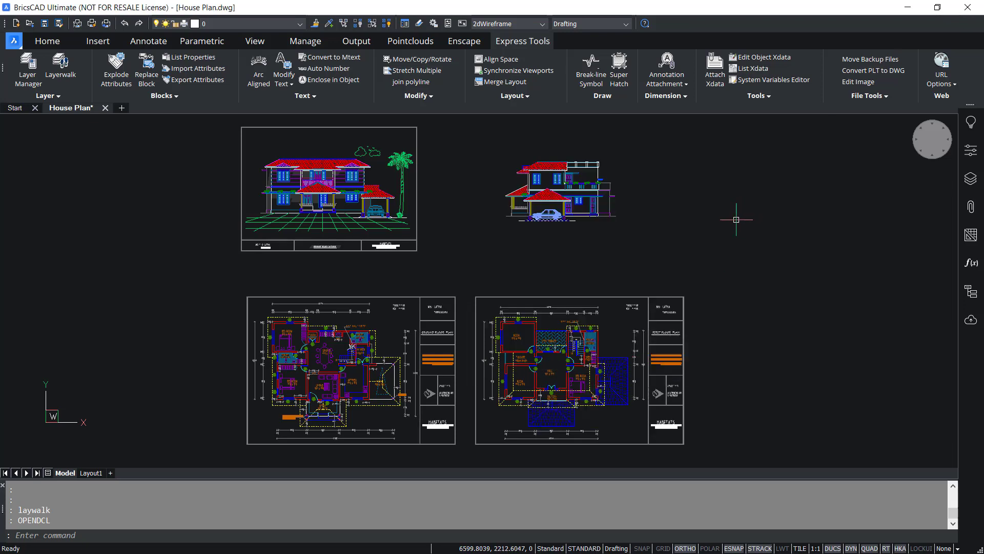
pyautogui.click(61, 64)
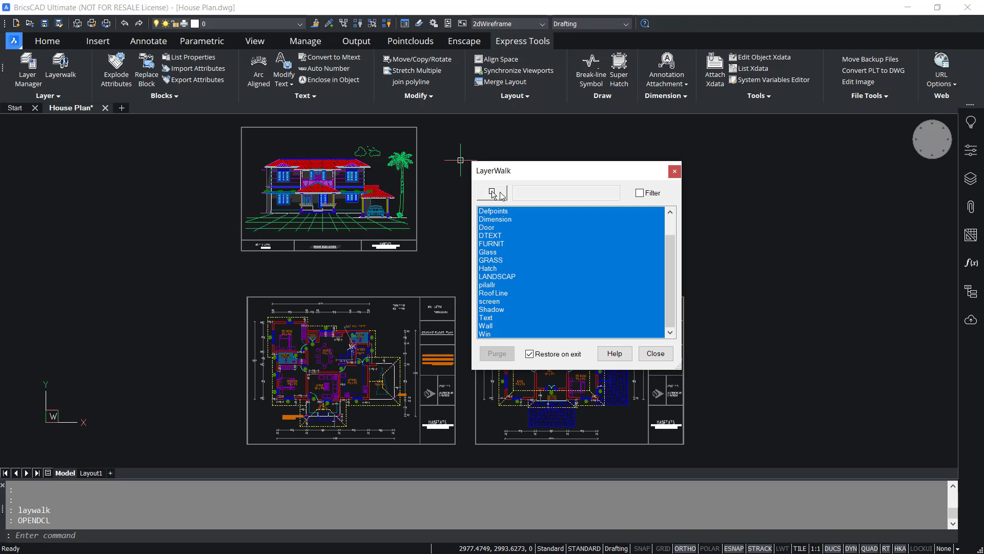
pyautogui.click(500, 194)
pyautogui.scroll(3, 378, 149)
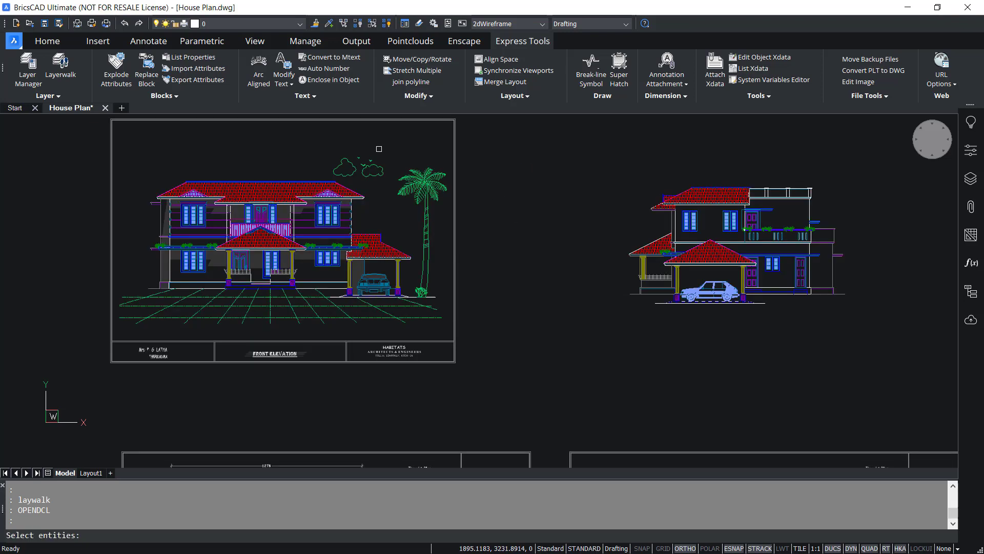
pyautogui.click(418, 192)
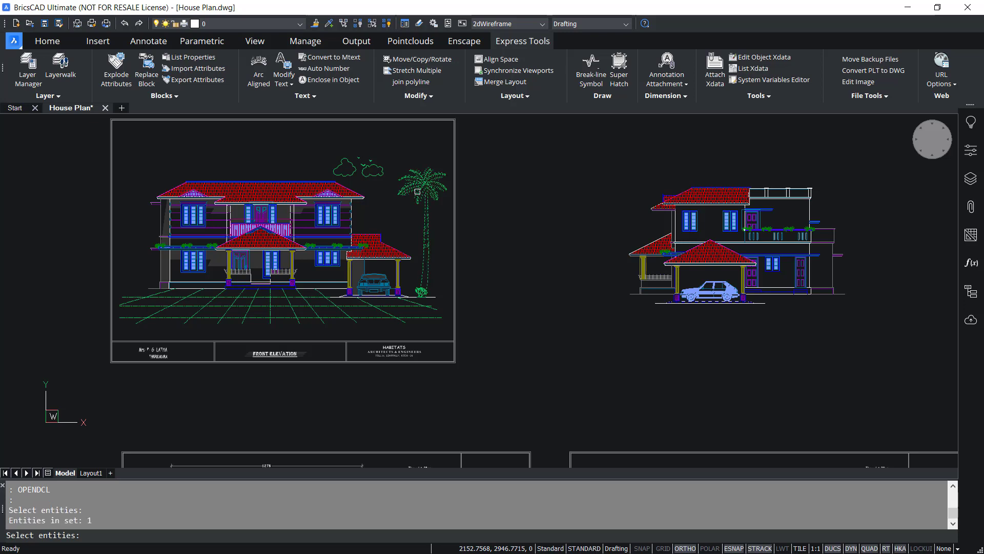
pyautogui.press('Return')
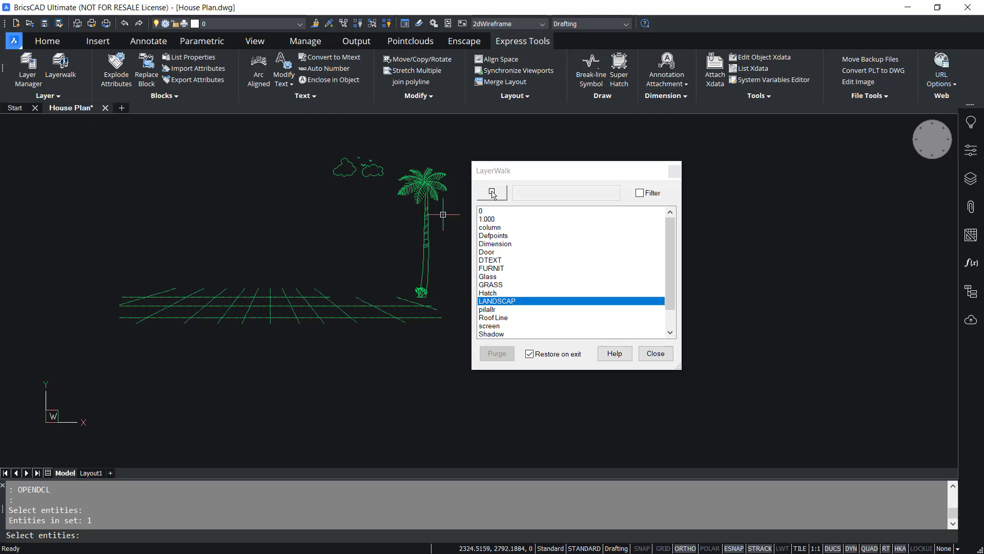
pyautogui.press('Escape')
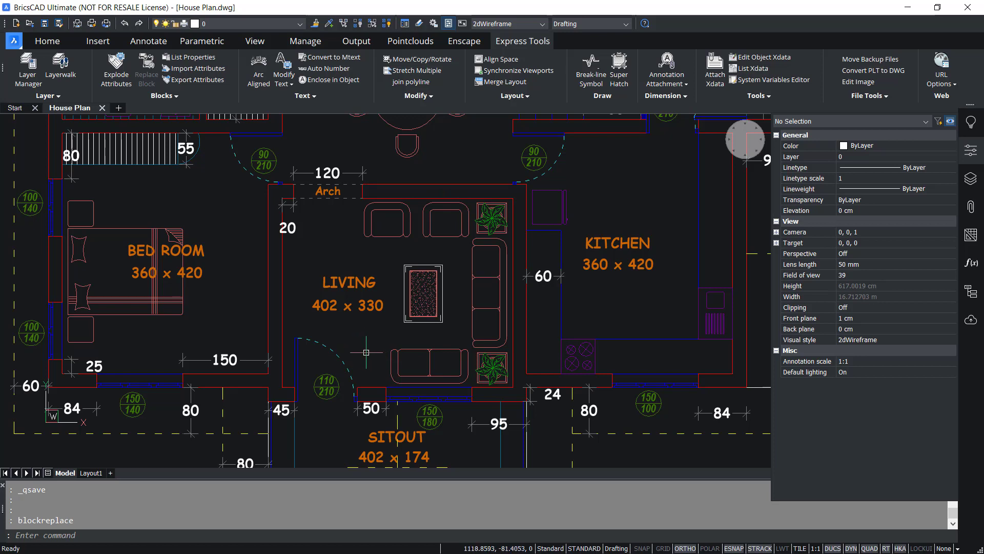
# - Show the Block Replace dialog listing the drawing's blocks with _None chosen
pyautogui.moveTo(409, 237)
# - Use Express Tools Block Replace to swap every sofa2 block for sofa1
pyautogui.press('Escape')
pyautogui.press('Escape')
pyautogui.click(147, 77)
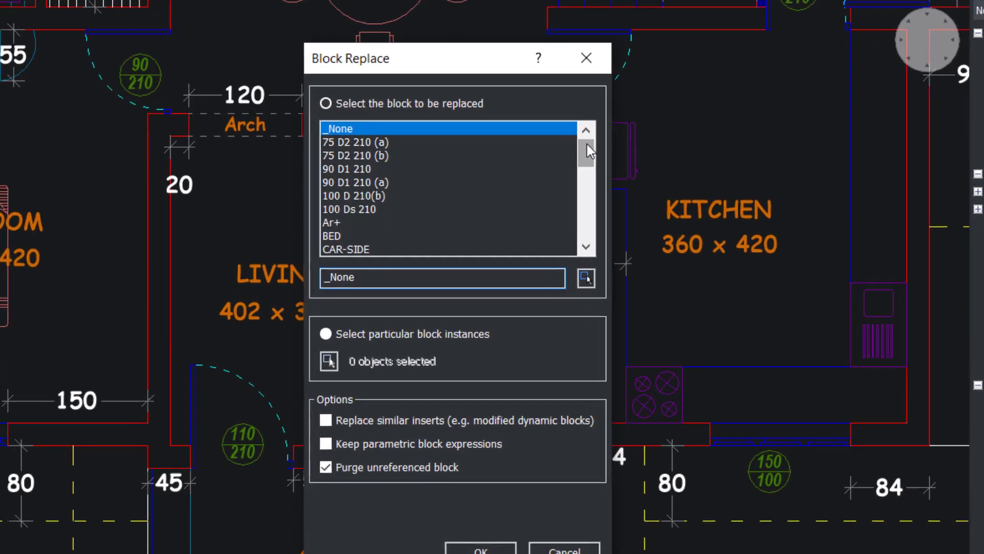
pyautogui.moveTo(586, 143); pyautogui.dragTo(587, 223)
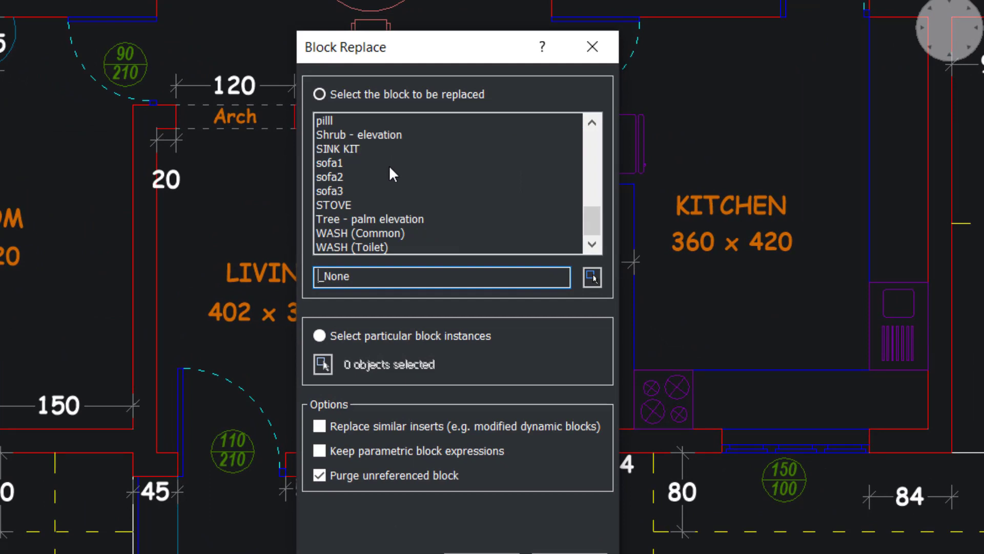
pyautogui.click(342, 180)
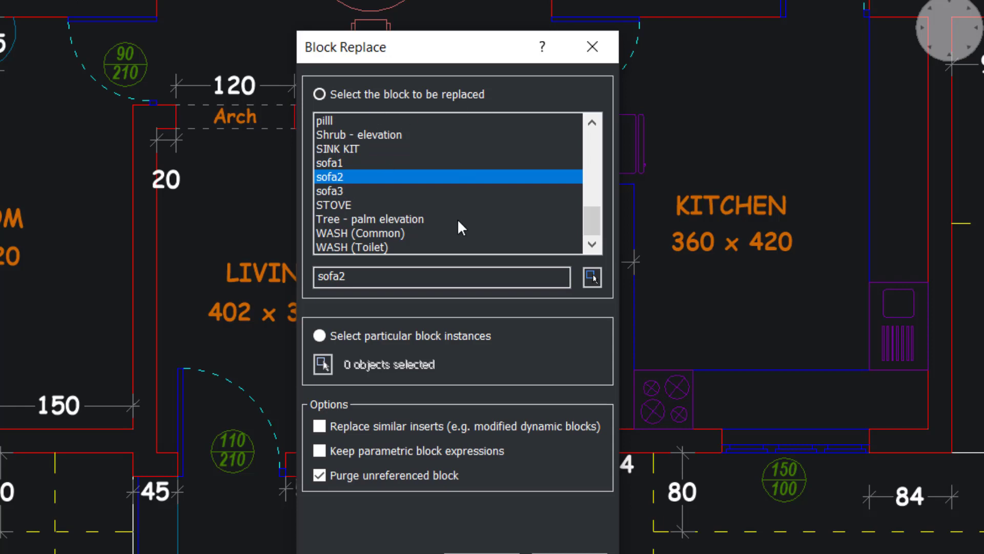
pyautogui.click(482, 552)
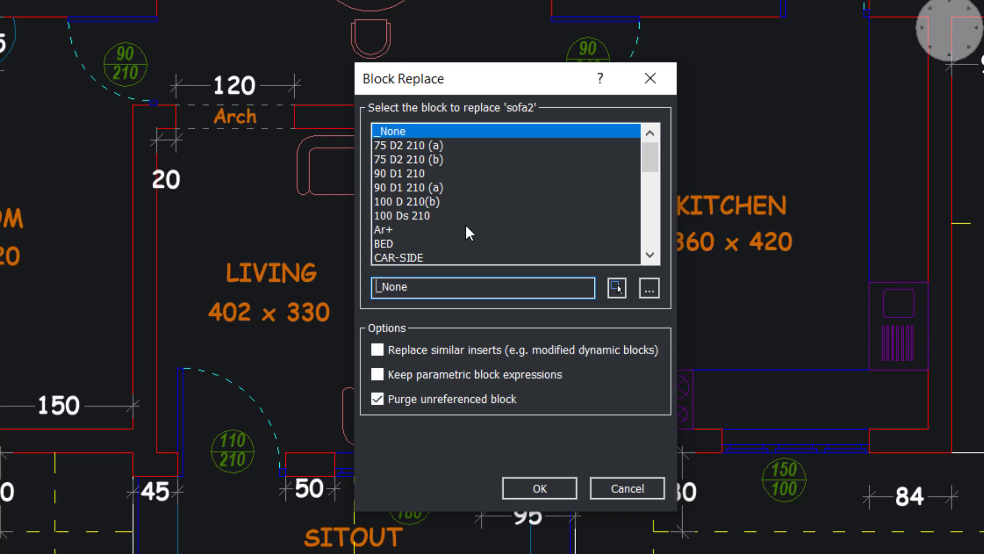
pyautogui.moveTo(650, 156); pyautogui.dragTo(650, 232)
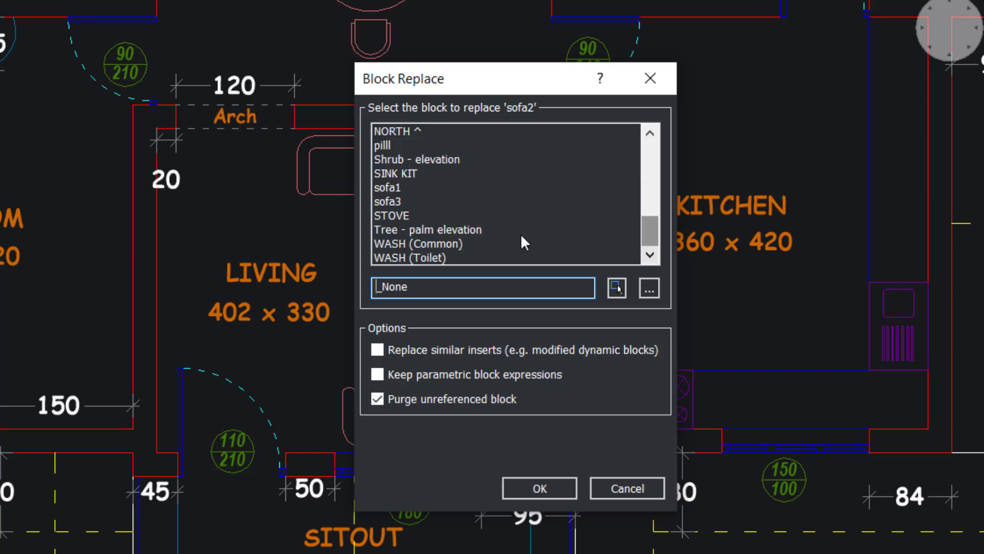
pyautogui.click(395, 192)
pyautogui.click(553, 491)
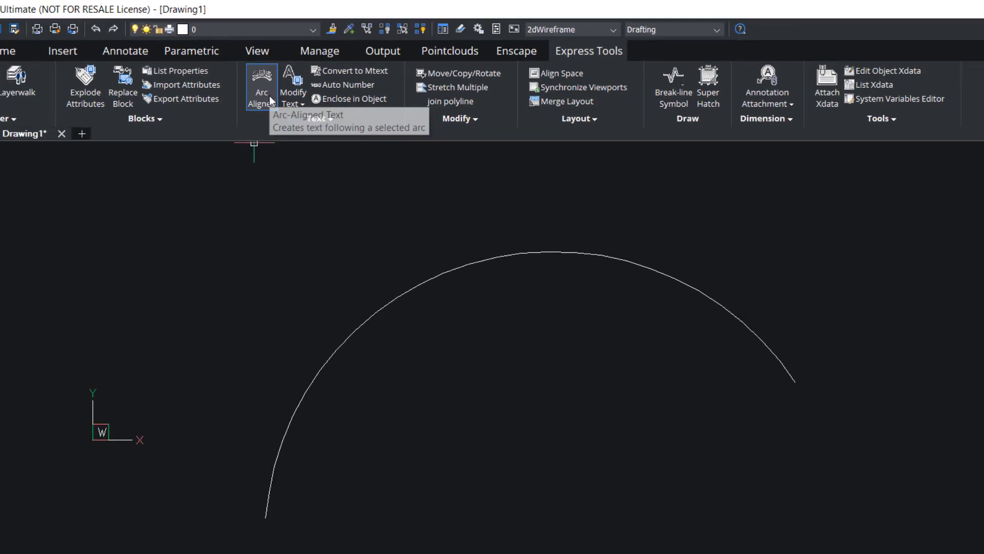
# - Place the text 'Arc Aligned' along the large arc with the ArcAlignedText tool
pyautogui.click(269, 96)
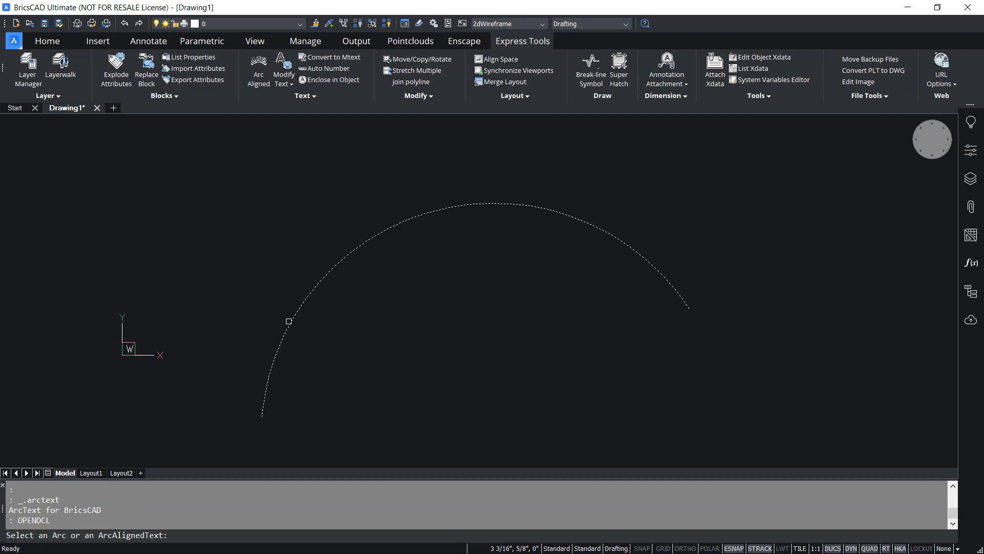
pyautogui.click(288, 320)
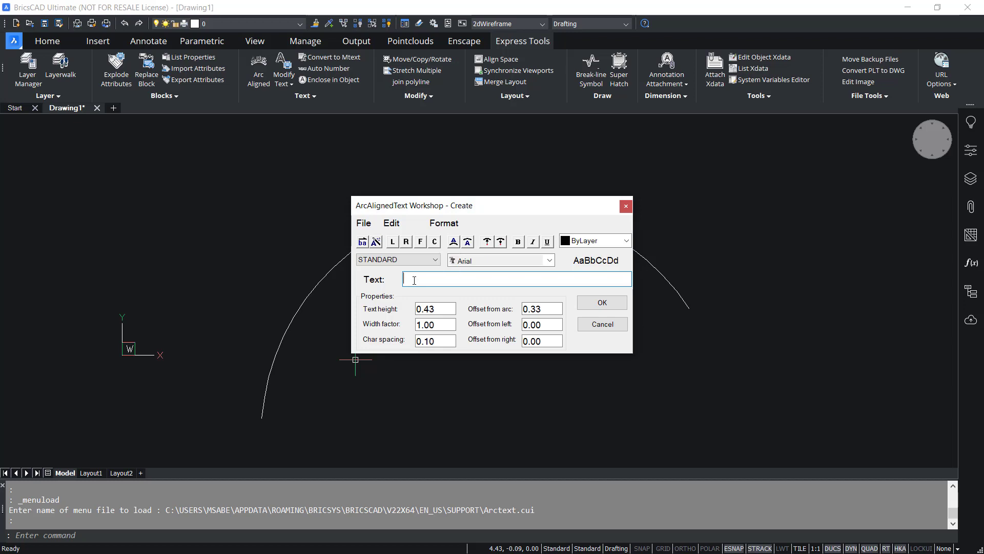
pyautogui.write('Arc Aligned')
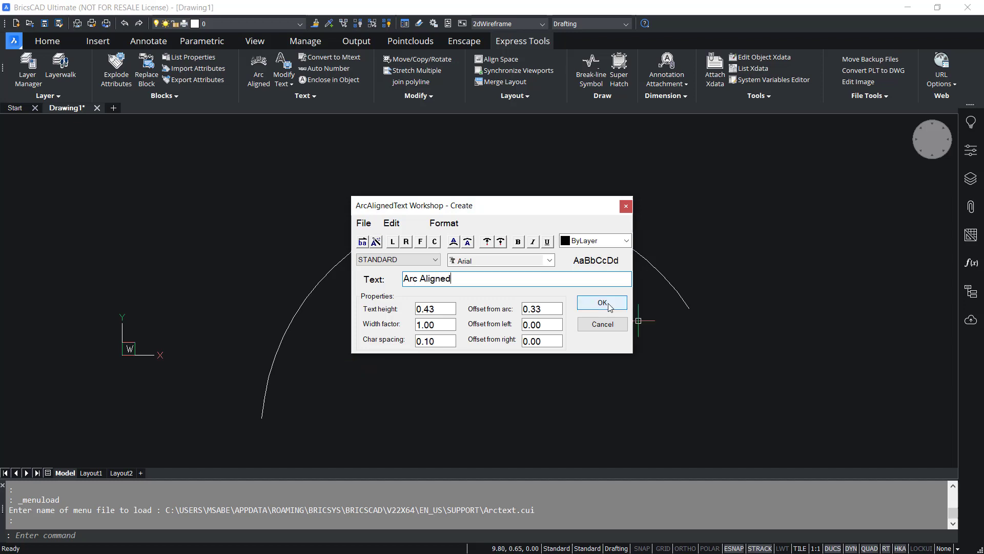
pyautogui.click(605, 304)
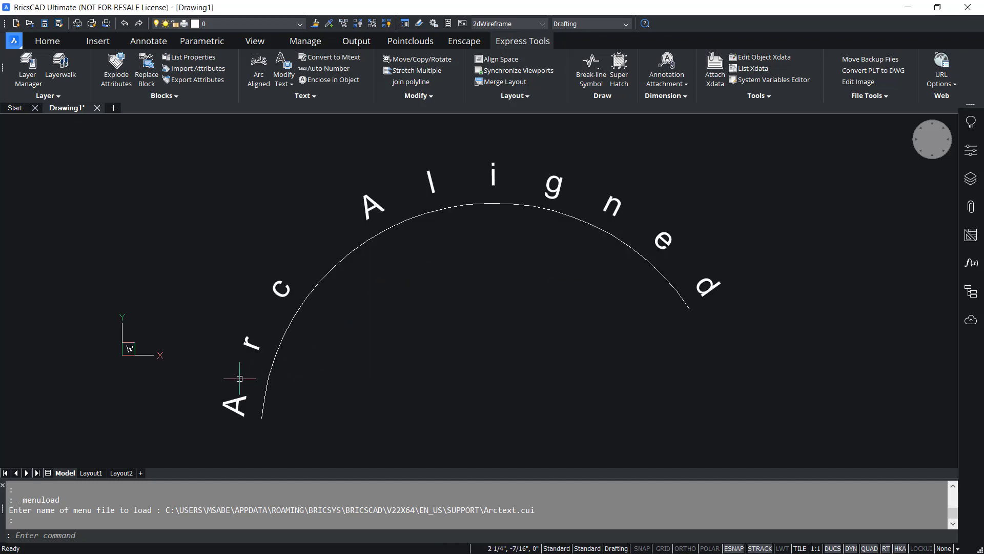